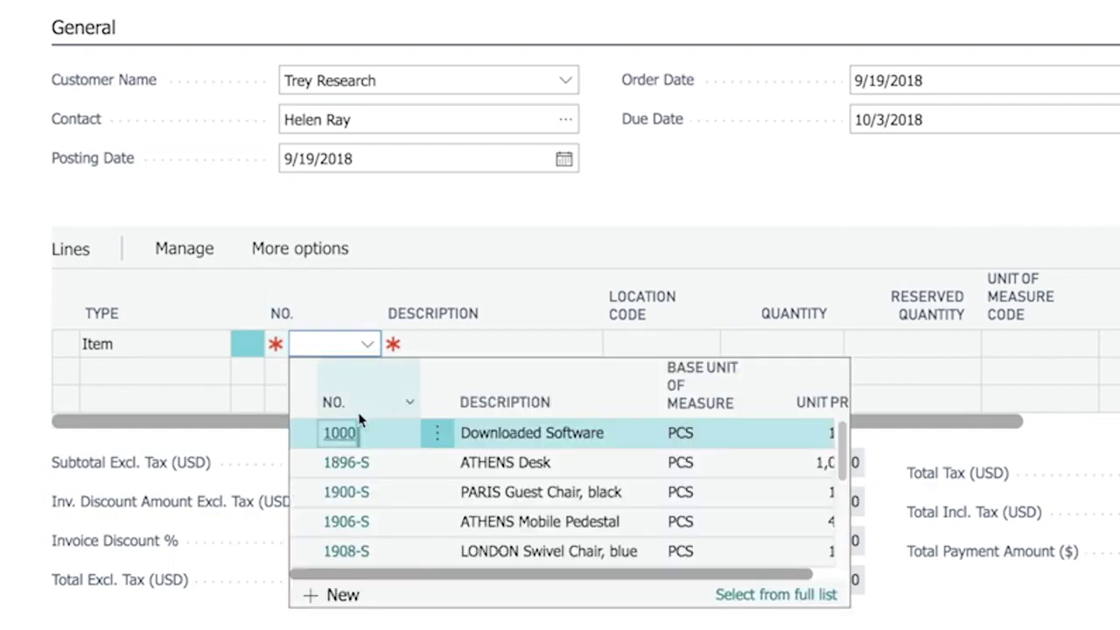
# - Fill the order line with item 1000 Downloaded Software and a quantity of 1
pyautogui.click(347, 433)
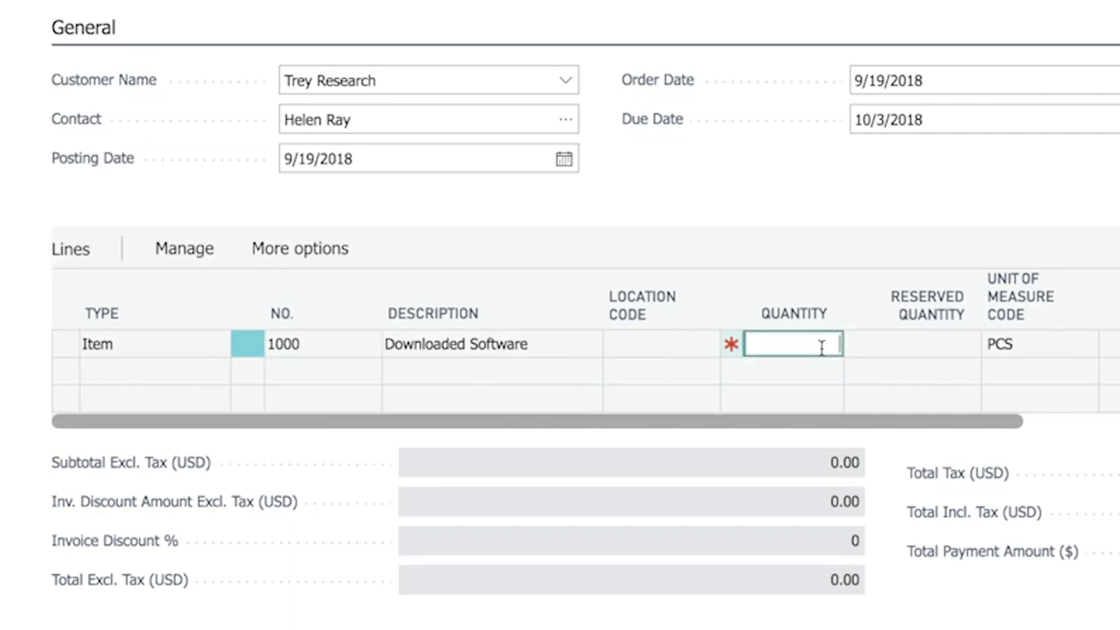
pyautogui.press('Tab')
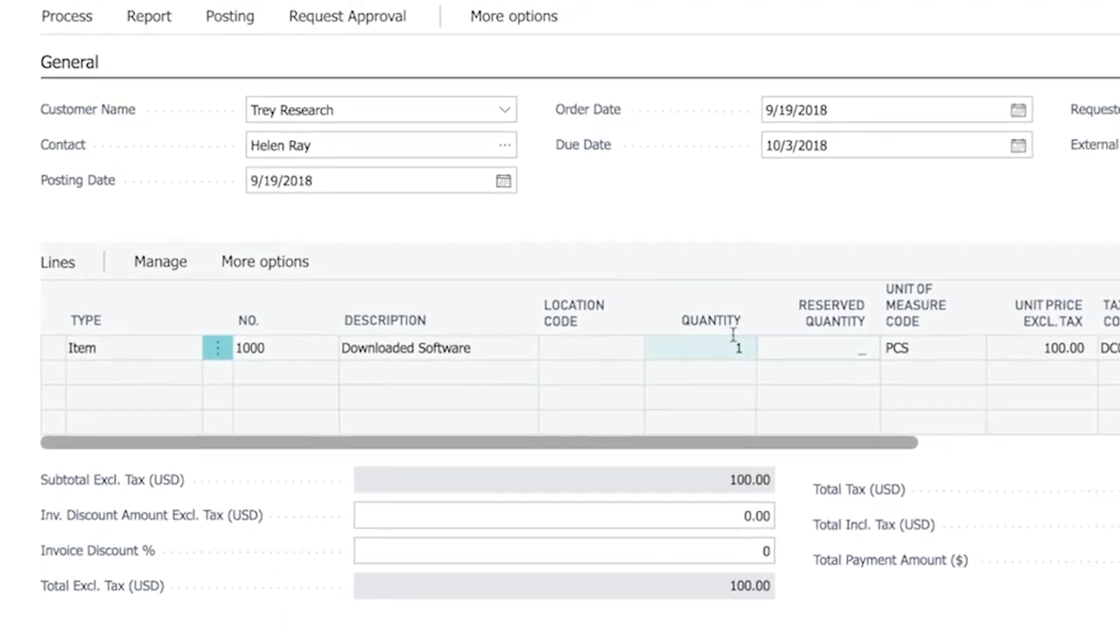
# - Review the tax amount in the sales order's statistics, and return to the order
pyautogui.click(62, 28)
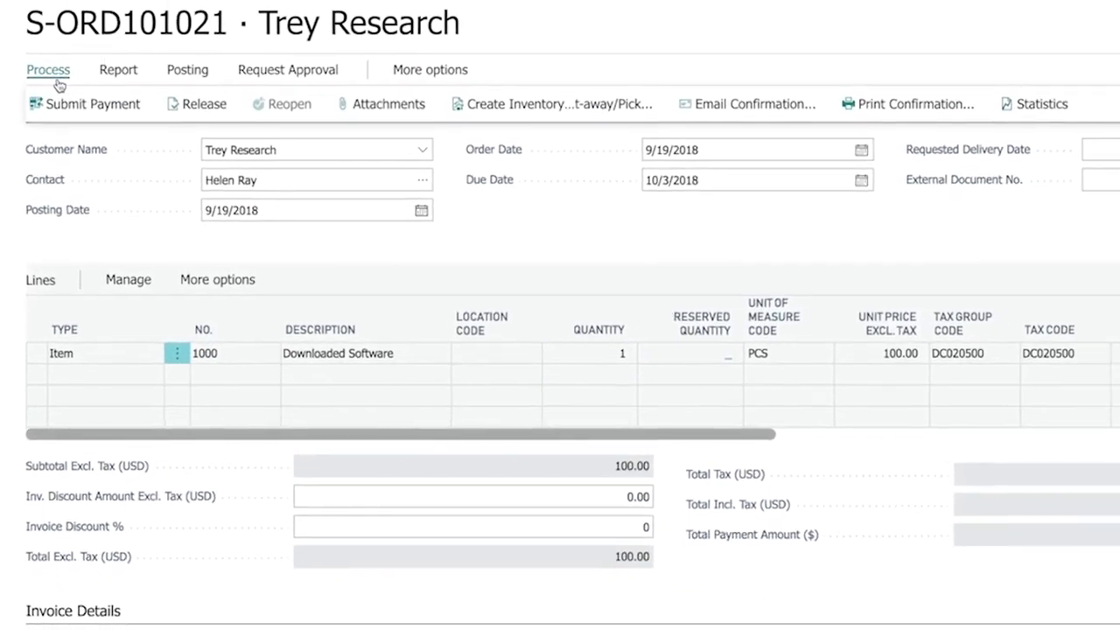
pyautogui.click(1013, 110)
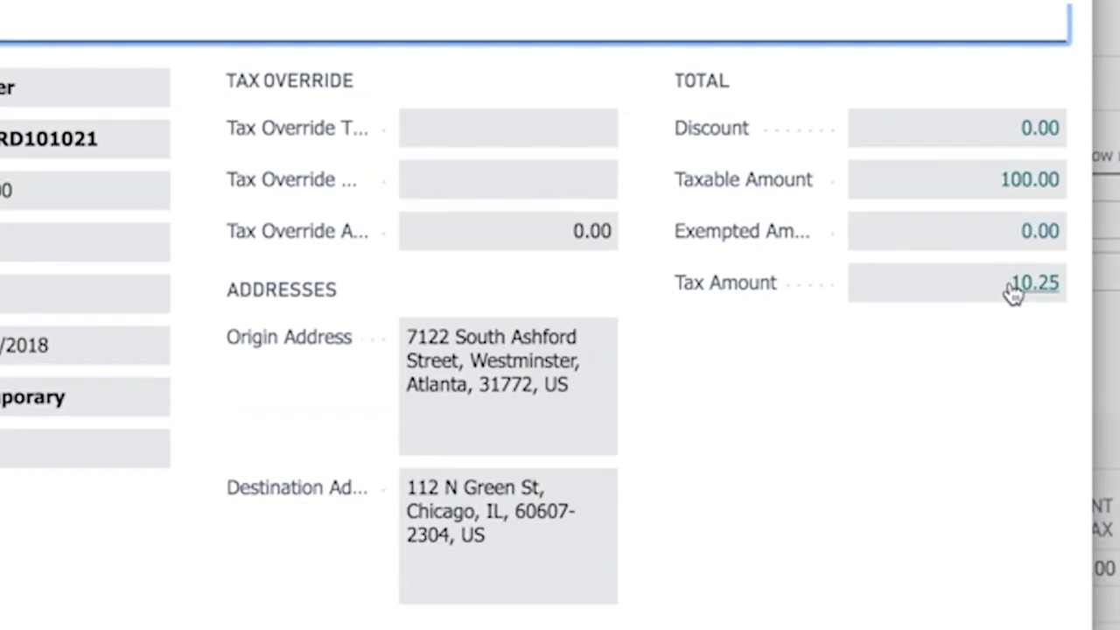
pyautogui.press('Escape')
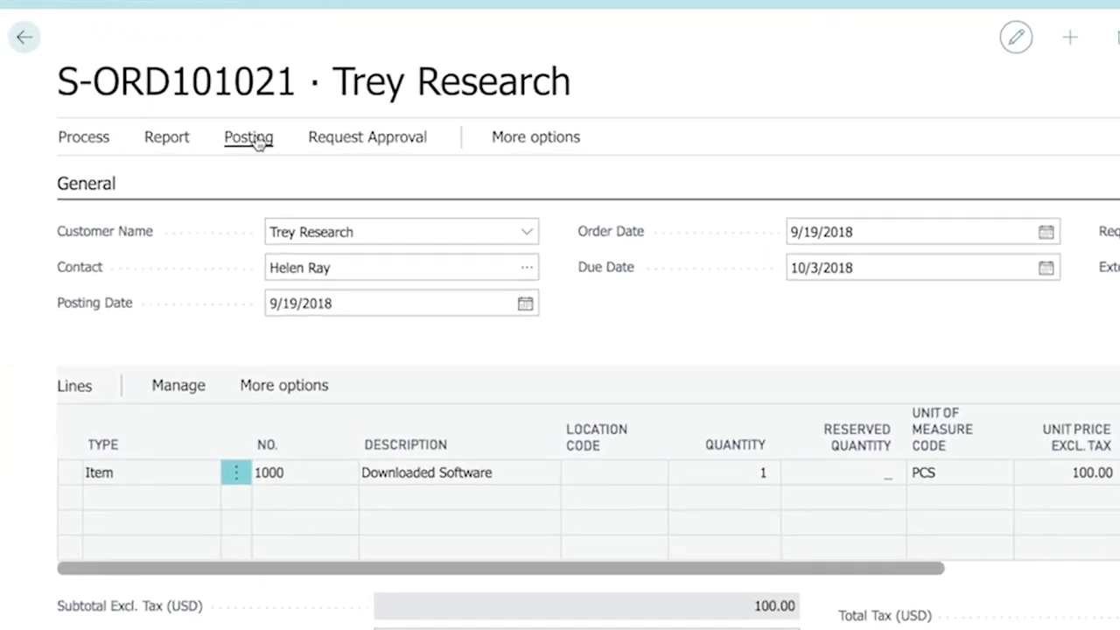
# - Post the sales order with the Ship and Invoice option and open the posted invoice
pyautogui.click(254, 138)
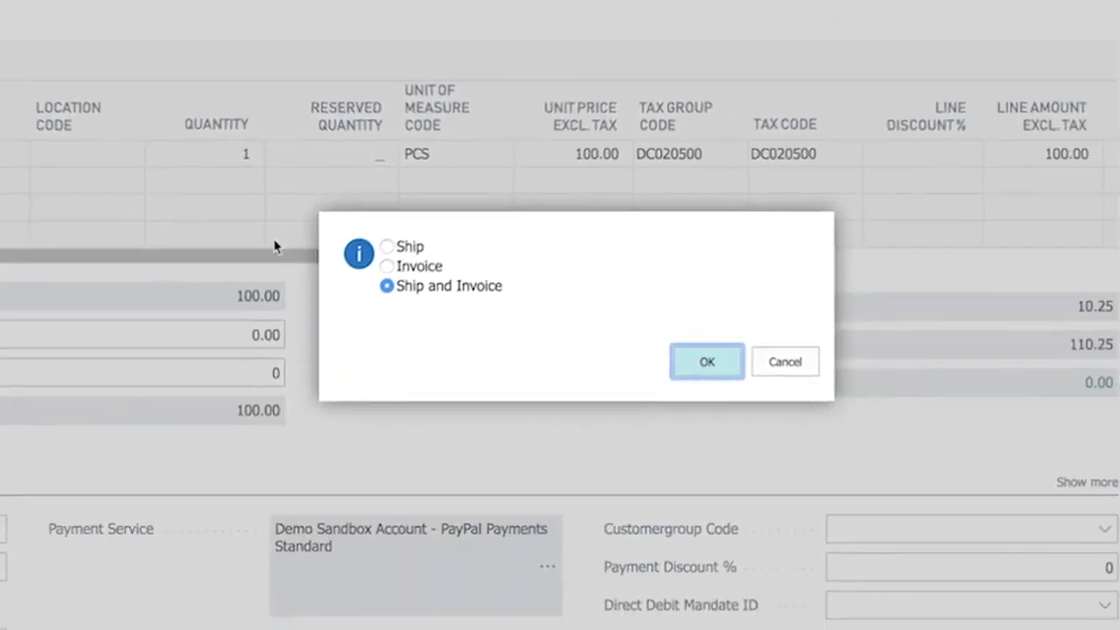
pyautogui.click(682, 348)
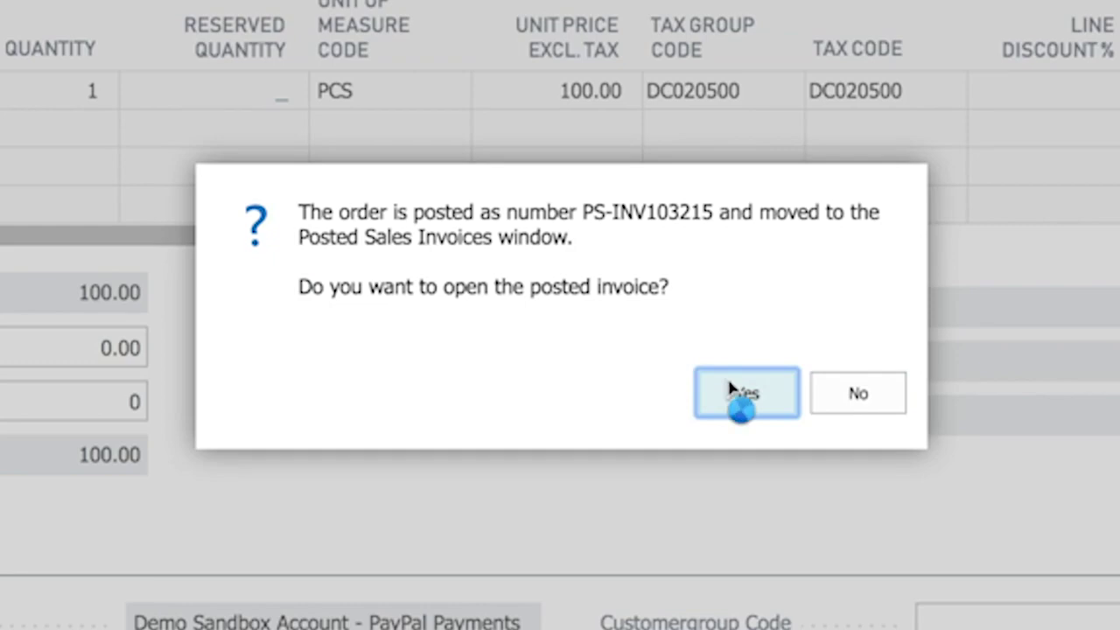
pyautogui.click(740, 394)
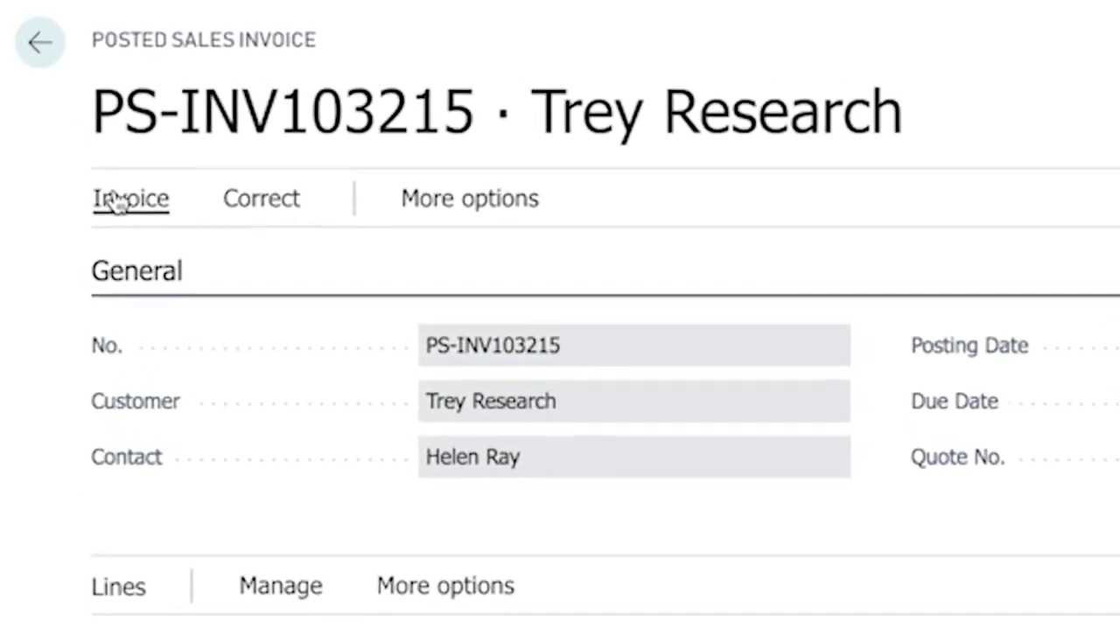
# - Examine the posted invoice's statistics, drilling from the tax amount into the invoice line's tax details
pyautogui.click(113, 199)
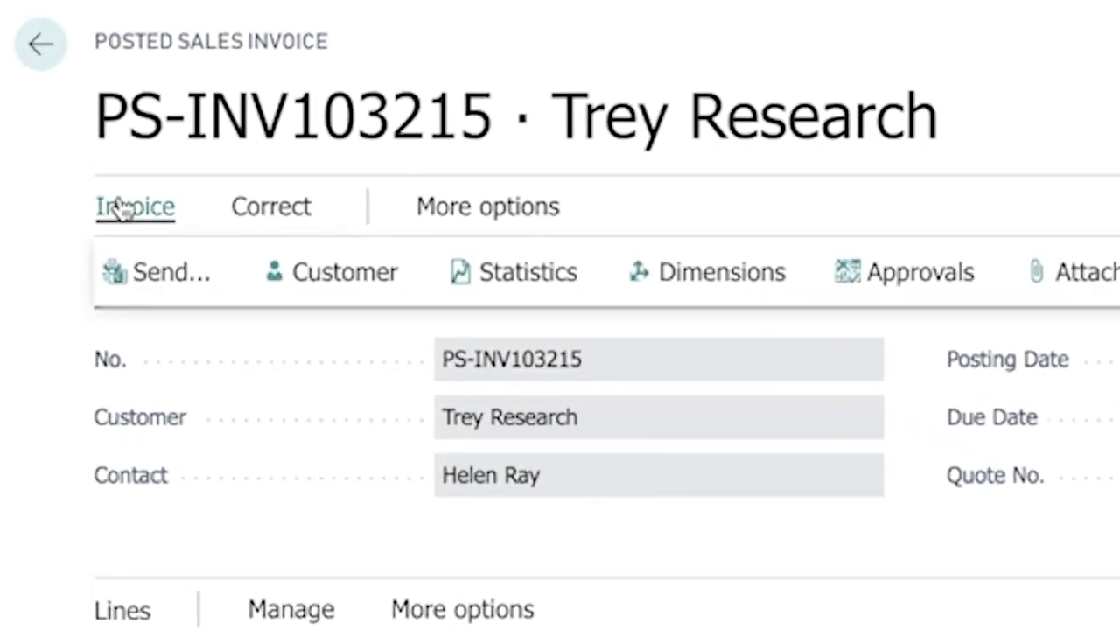
pyautogui.click(528, 272)
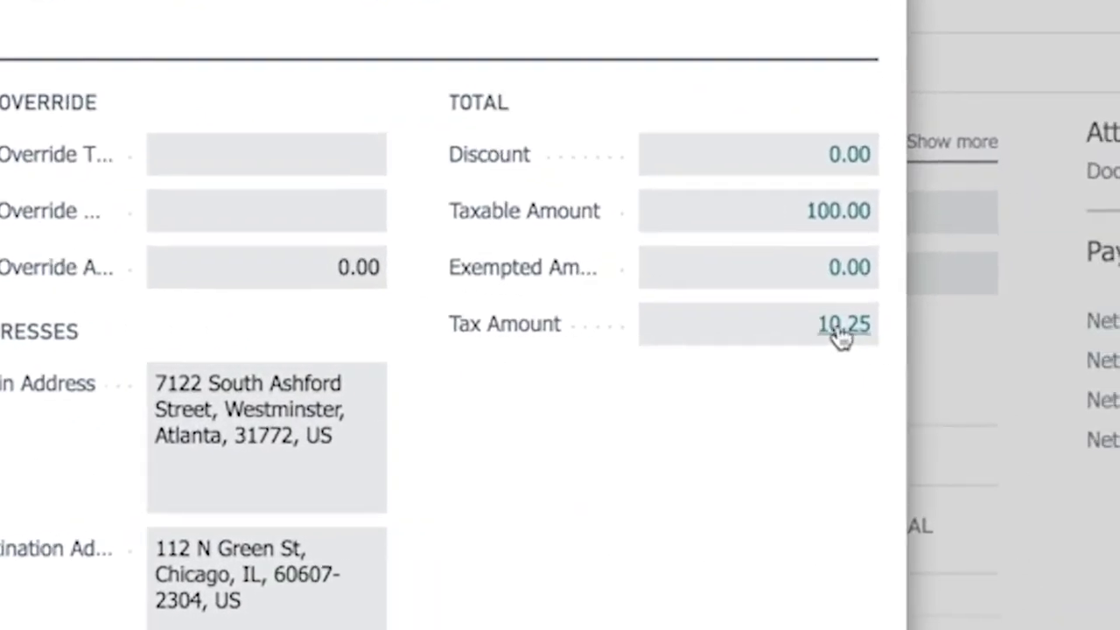
pyautogui.click(840, 331)
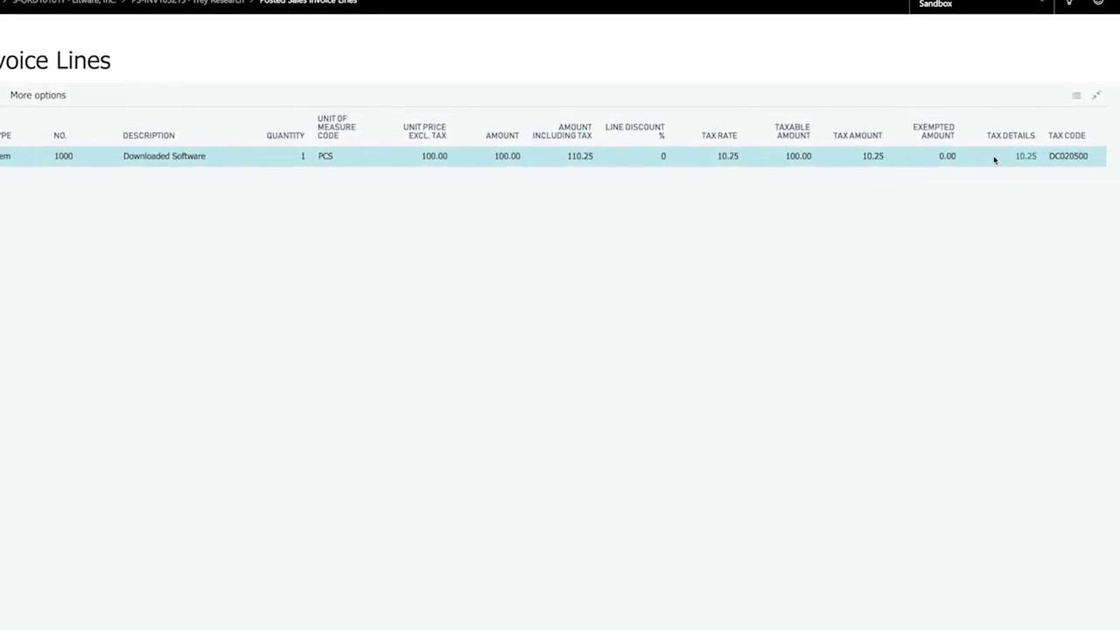
pyautogui.click(1022, 156)
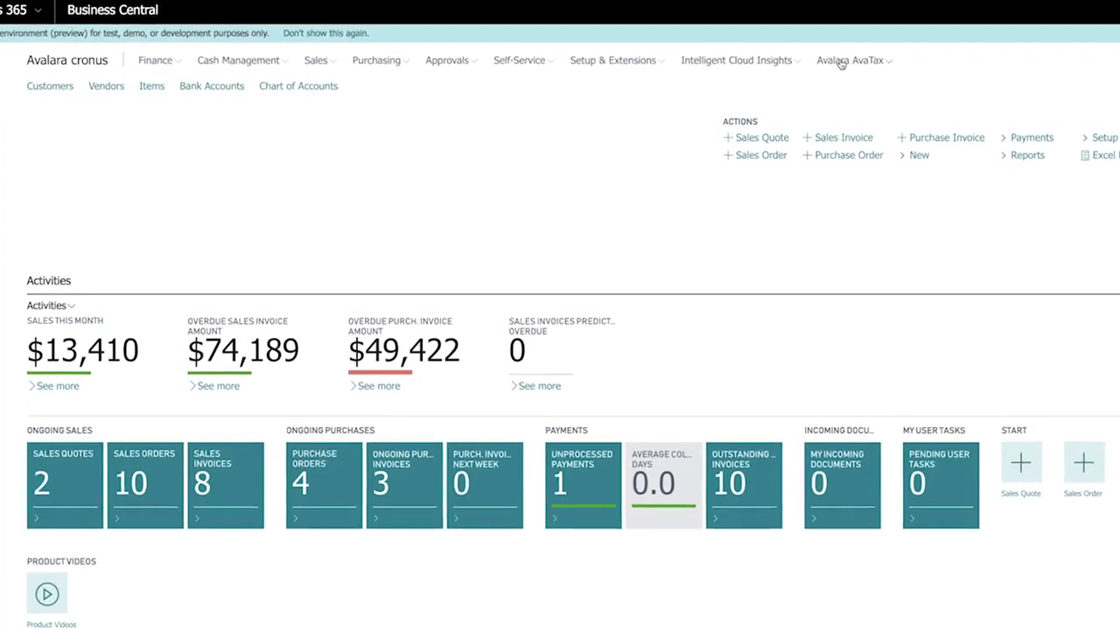
# - Open the AvaTax Taxability Code Mapping page and expand the Invoicing details on the Seattle customer's card
pyautogui.click(840, 59)
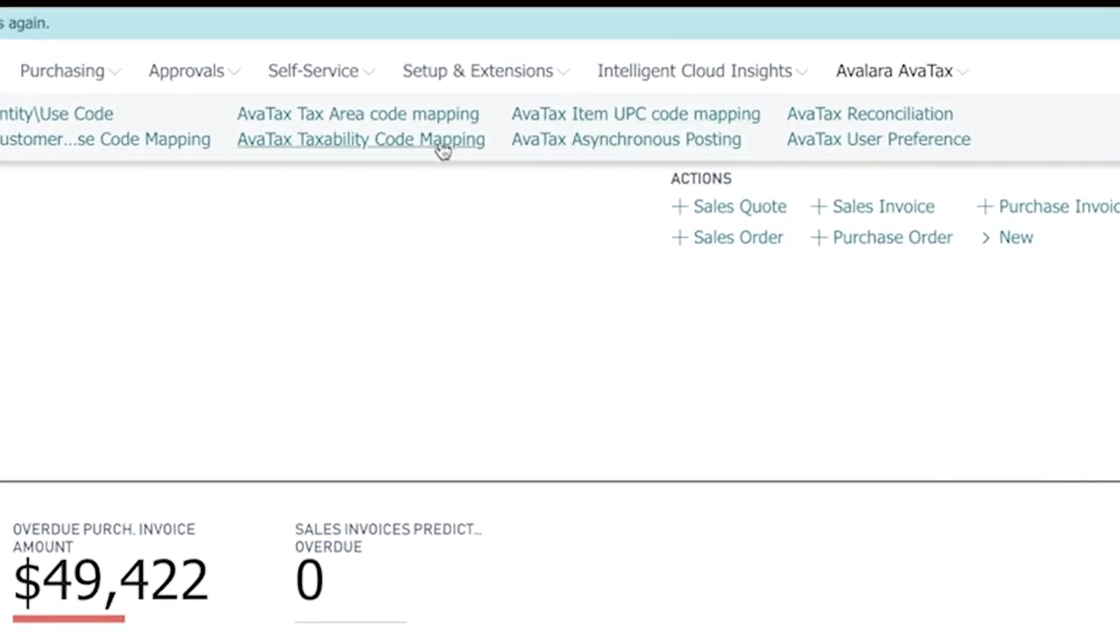
pyautogui.click(445, 150)
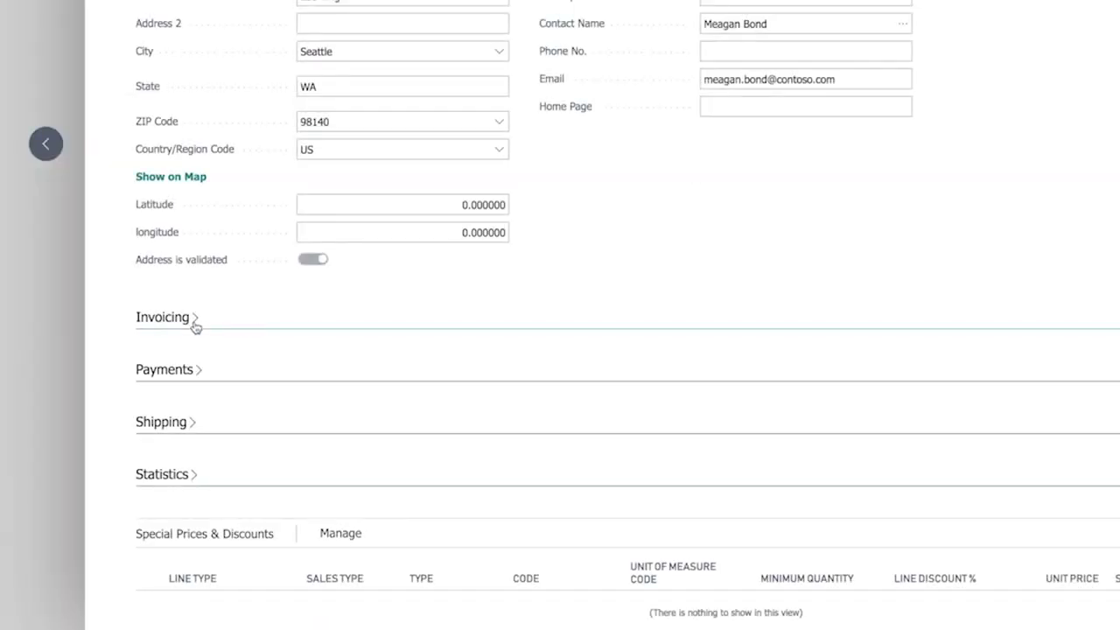
pyautogui.click(194, 322)
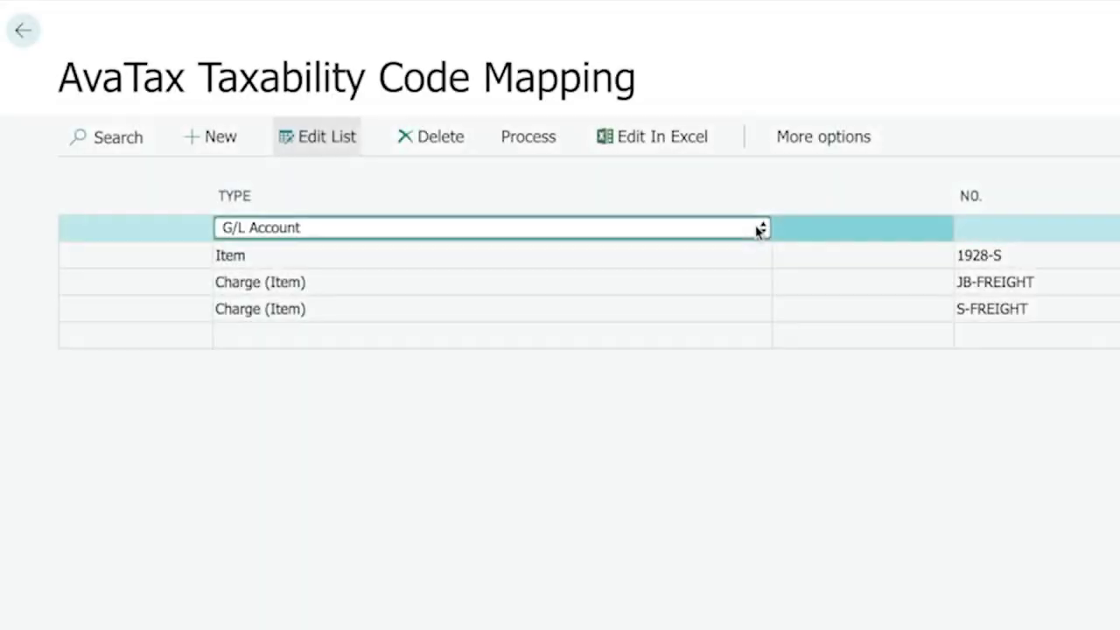
# - Map item 1000 to the AvaTax taxability code DC020500 on the new line, with type Item
pyautogui.click(761, 229)
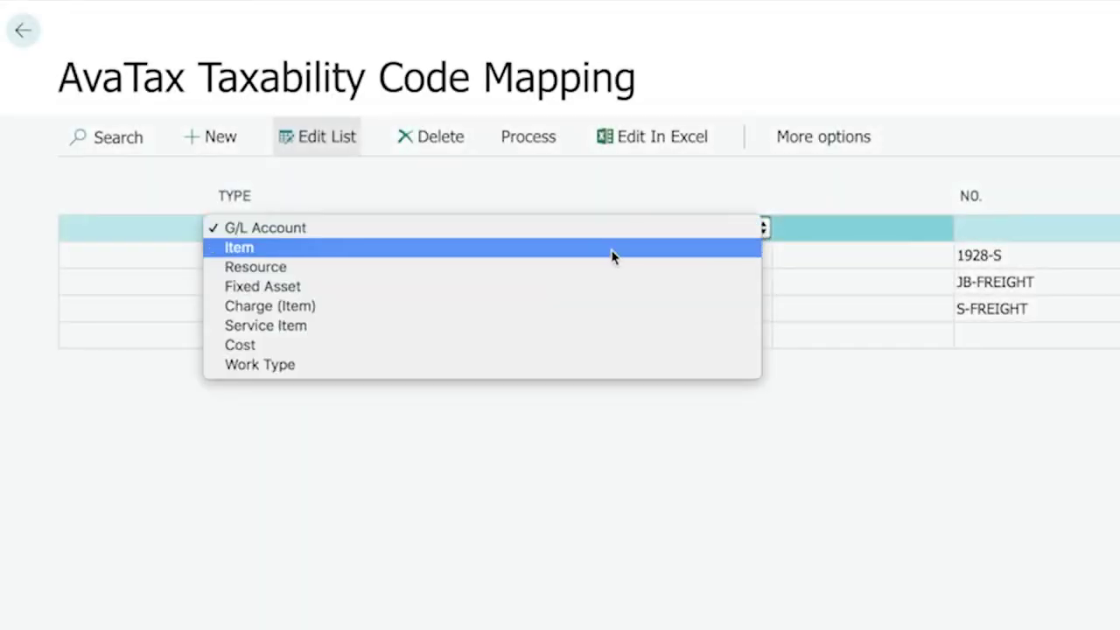
pyautogui.click(611, 250)
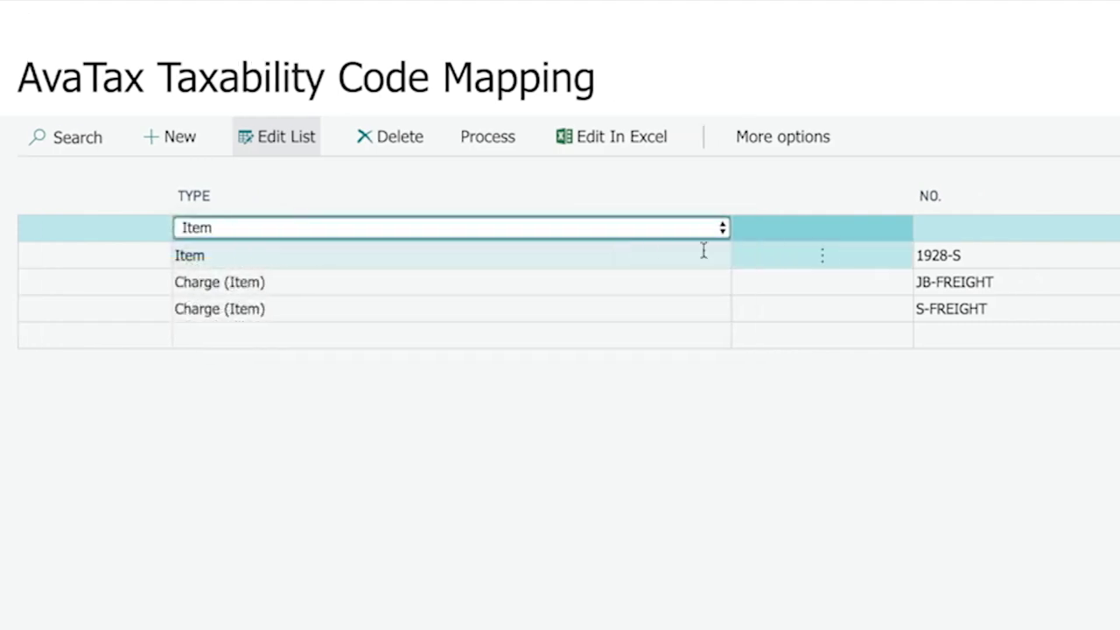
pyautogui.click(1111, 229)
pyautogui.click(922, 228)
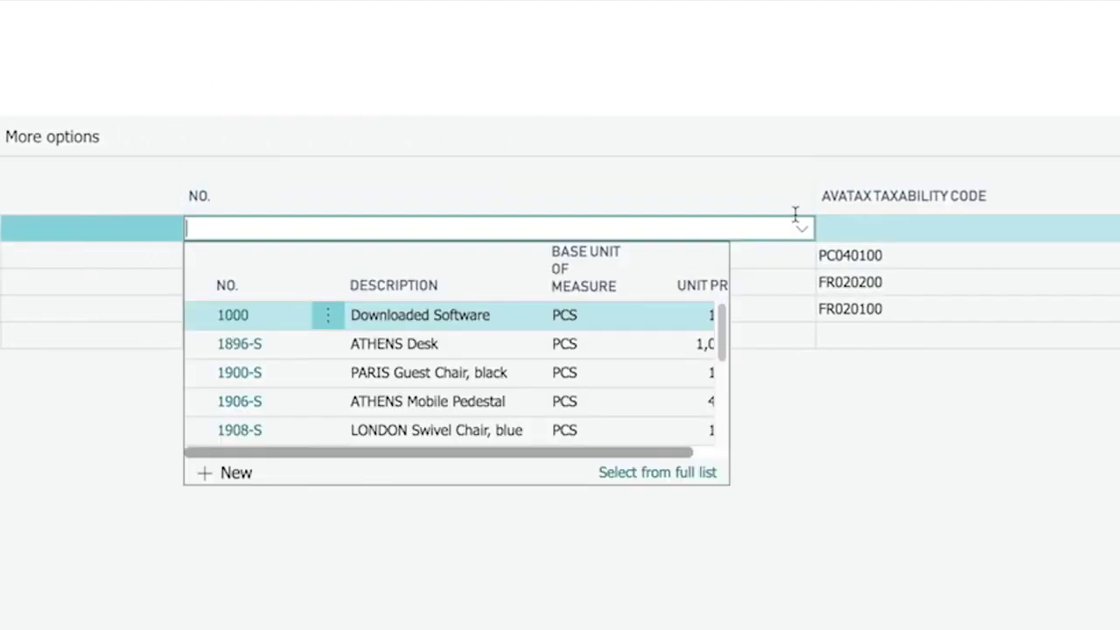
pyautogui.click(235, 317)
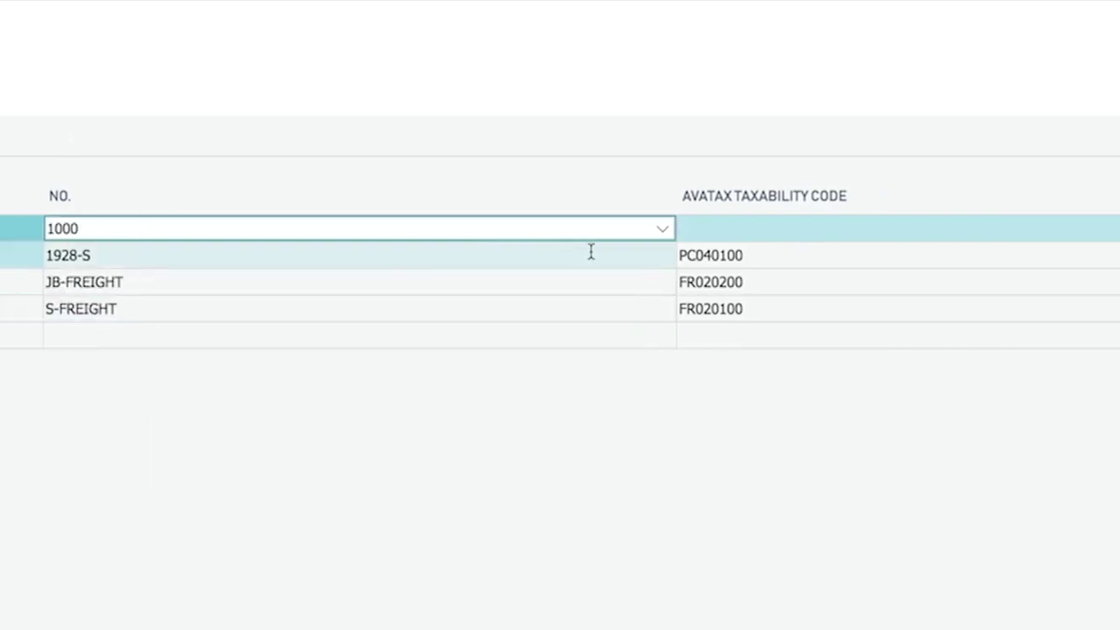
pyautogui.click(859, 229)
pyautogui.click(492, 228)
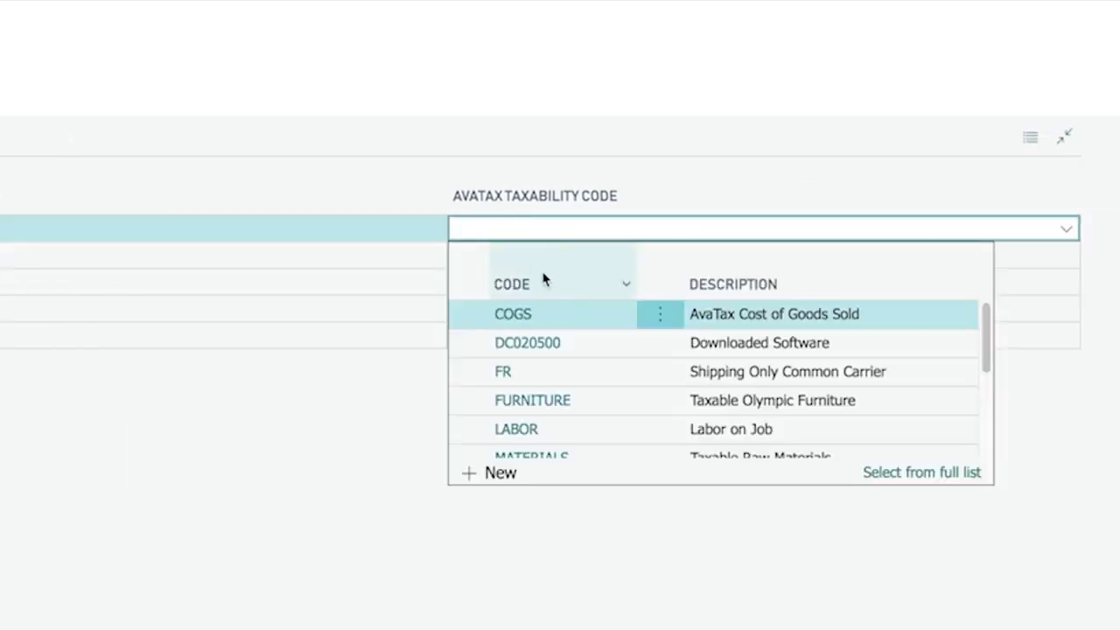
pyautogui.click(528, 343)
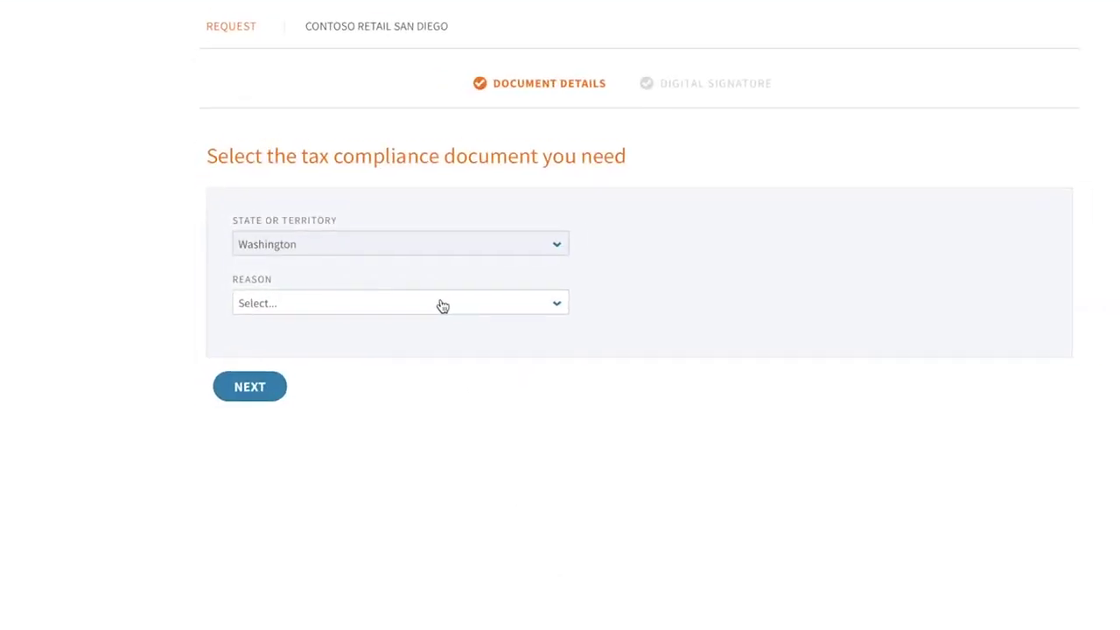
# - Choose RESALE as the reason for the Washington tax compliance document and continue to the company details
pyautogui.click(403, 315)
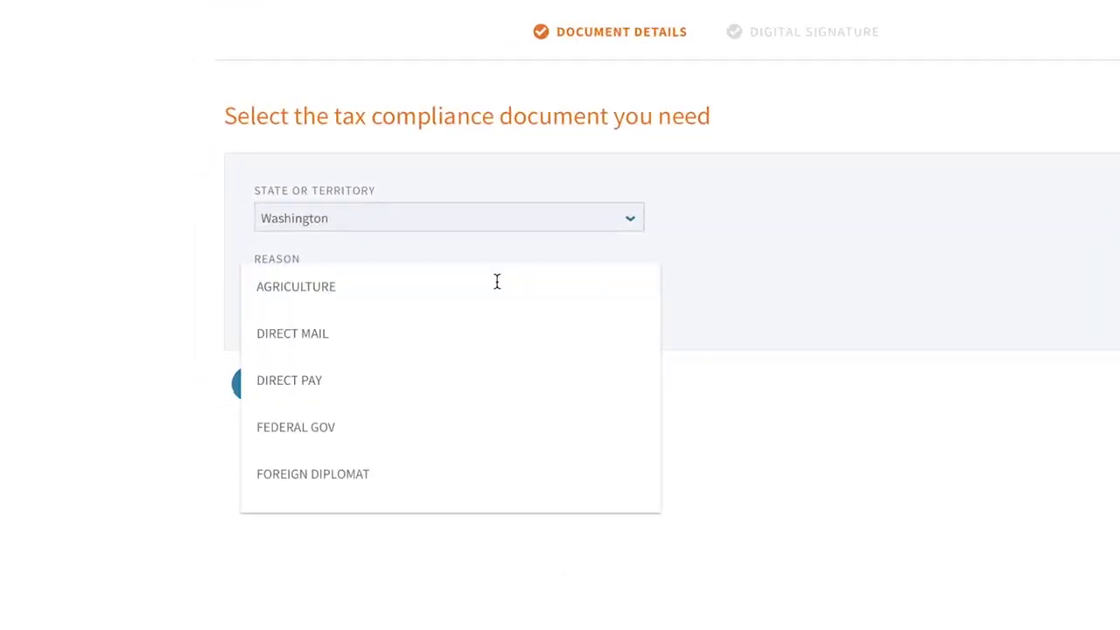
pyautogui.scroll(-5, 535, 332)
pyautogui.click(411, 338)
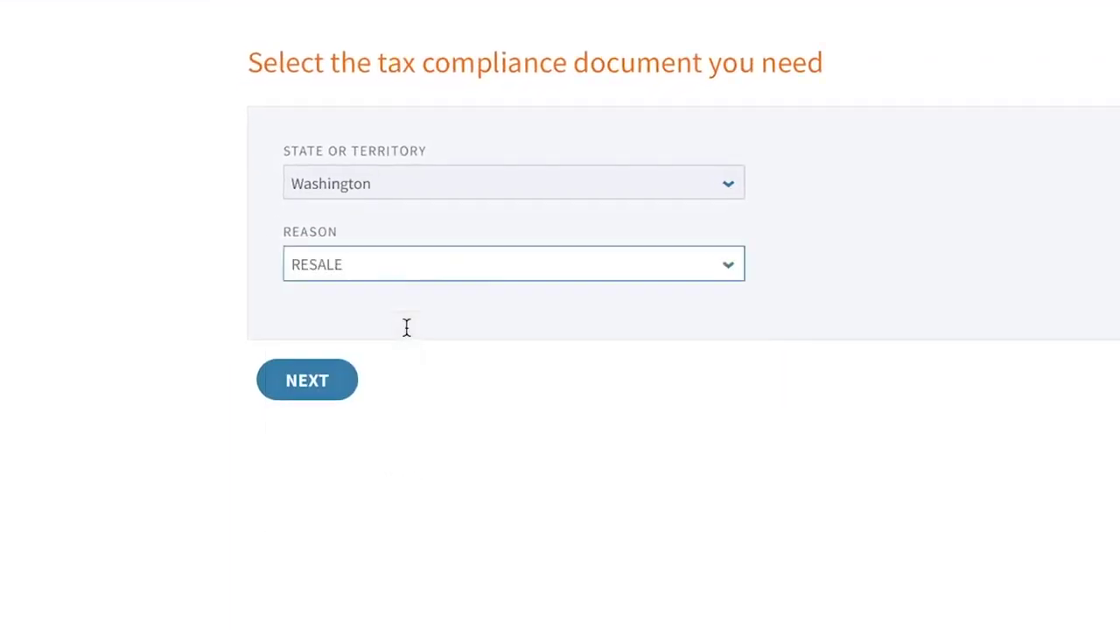
pyautogui.click(300, 382)
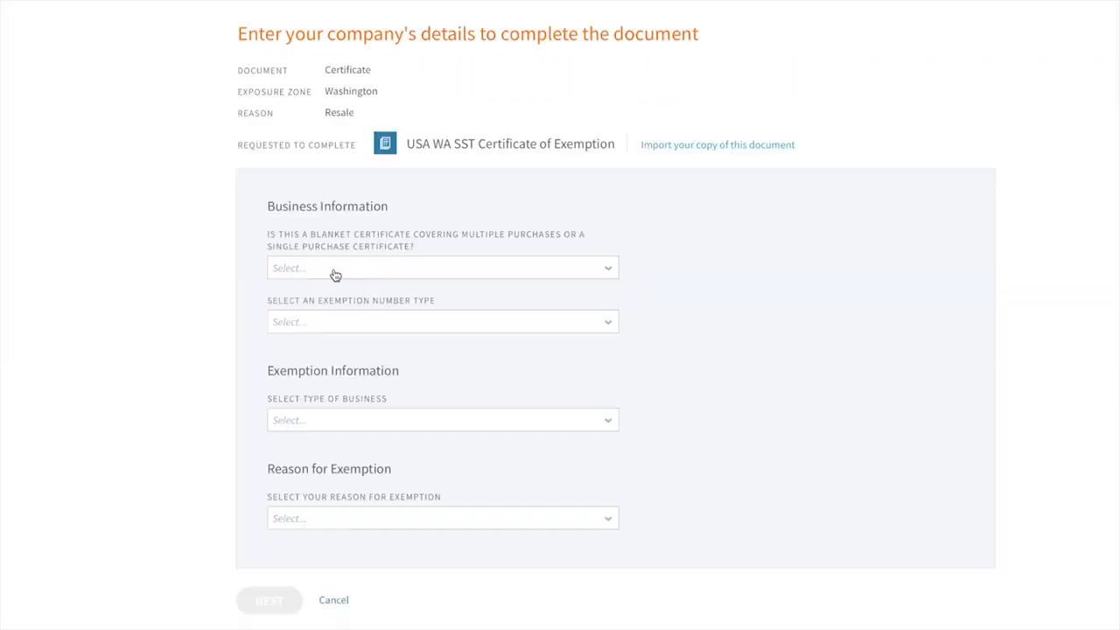
# - Specify a blanket certificate covering multiple purchases and Federal Employer Identification Number (FEIN) as the exemption number type
pyautogui.click(337, 321)
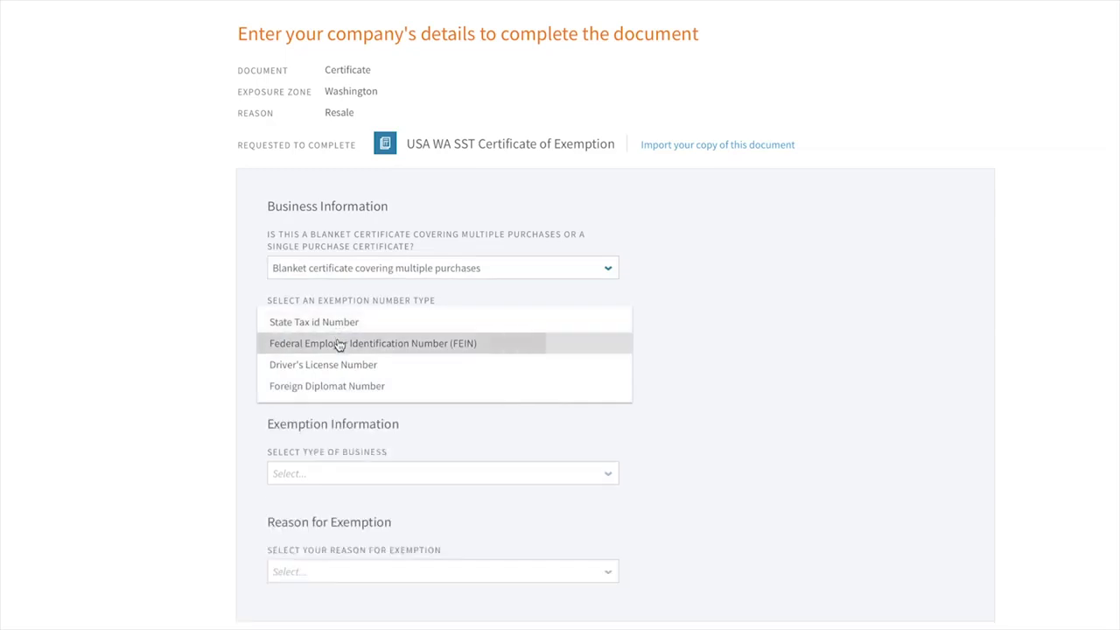
pyautogui.click(338, 342)
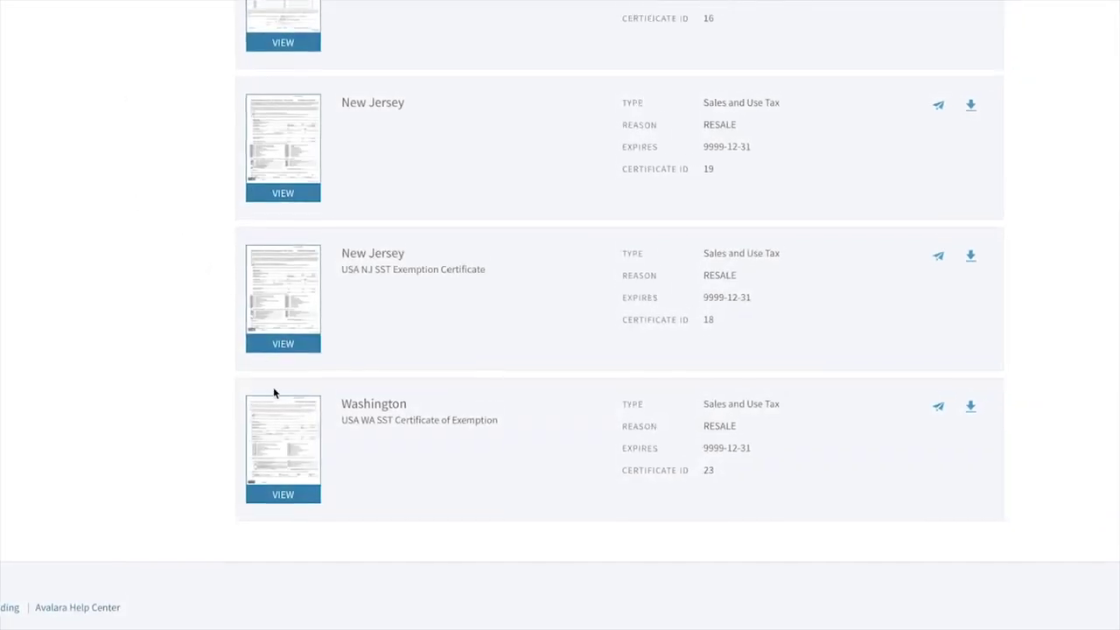
# - View the Washington USA WA SST Certificate of Exemption from the certificate list
pyautogui.click(296, 522)
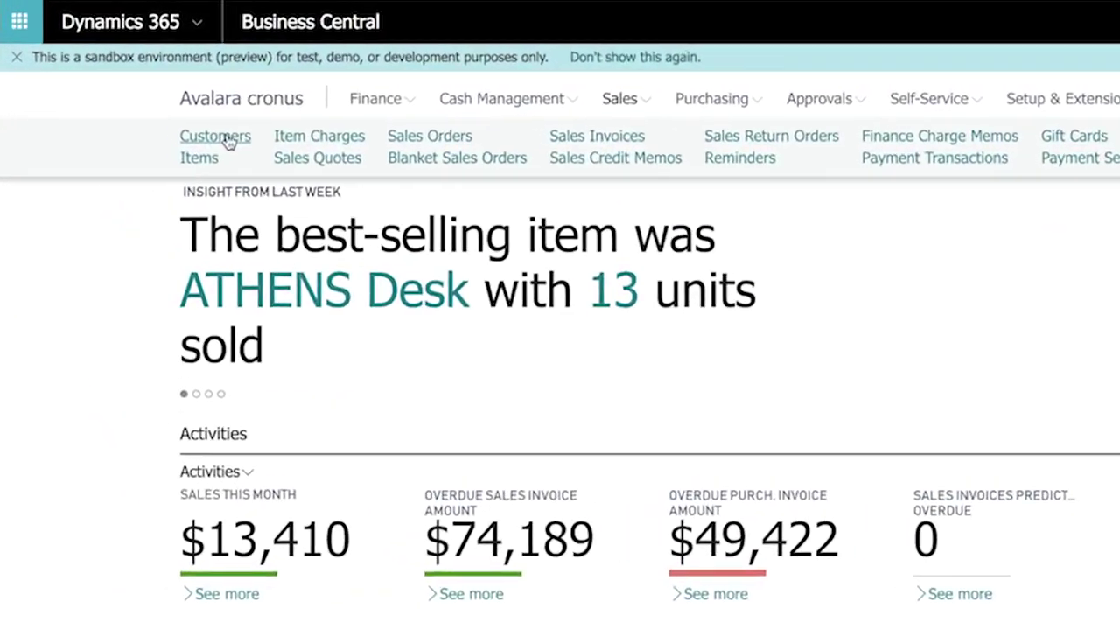
# - Open the Litware, Inc. customer card from the customer list and check its invoicing and tax settings
pyautogui.click(232, 140)
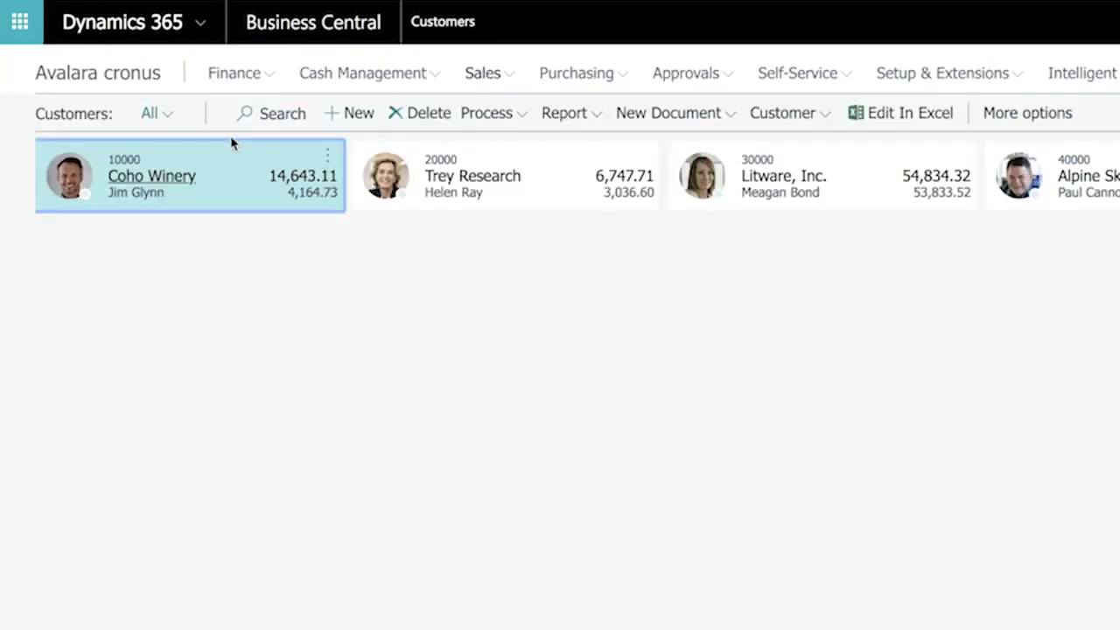
pyautogui.click(816, 193)
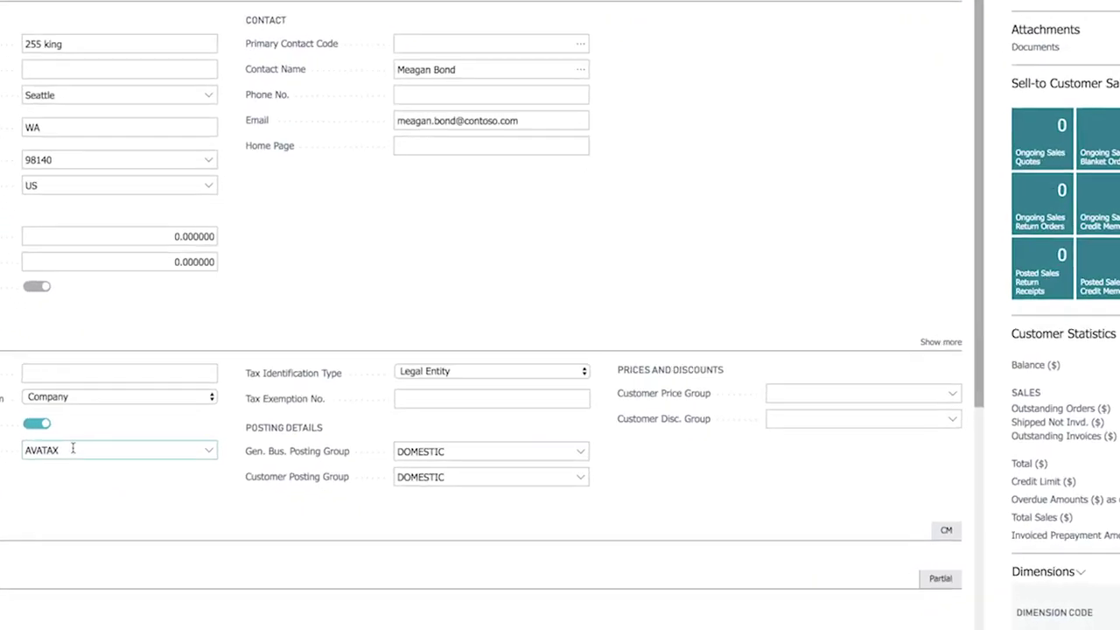
pyautogui.click(424, 289)
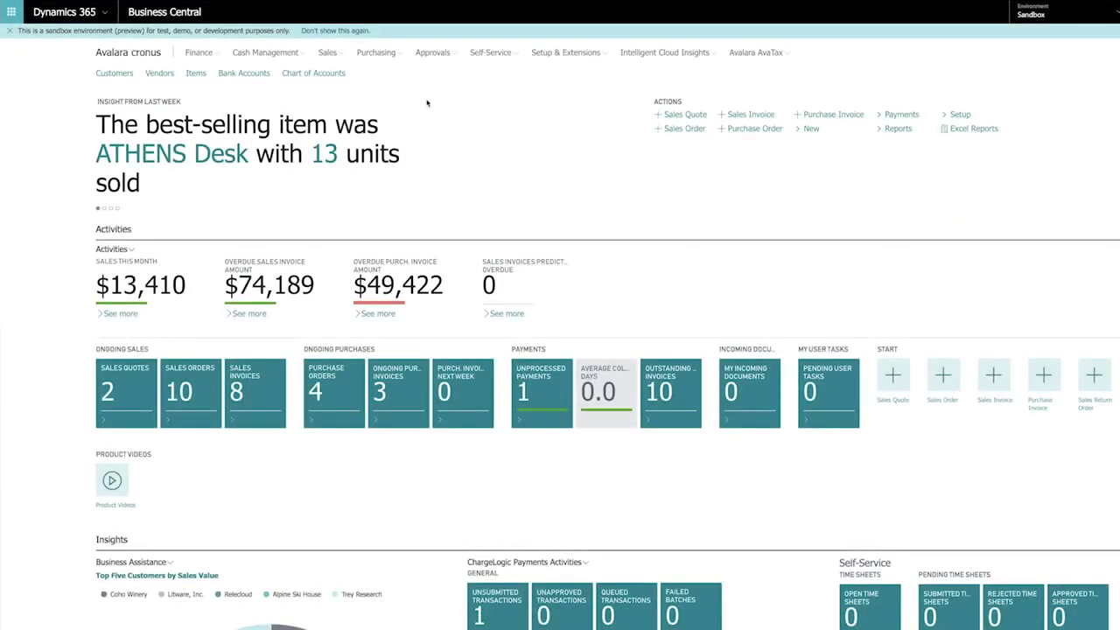
# - Add a new AvaTax Customer Entity/Use Code Mapping line for the customer Alpine Ski House
pyautogui.click(770, 56)
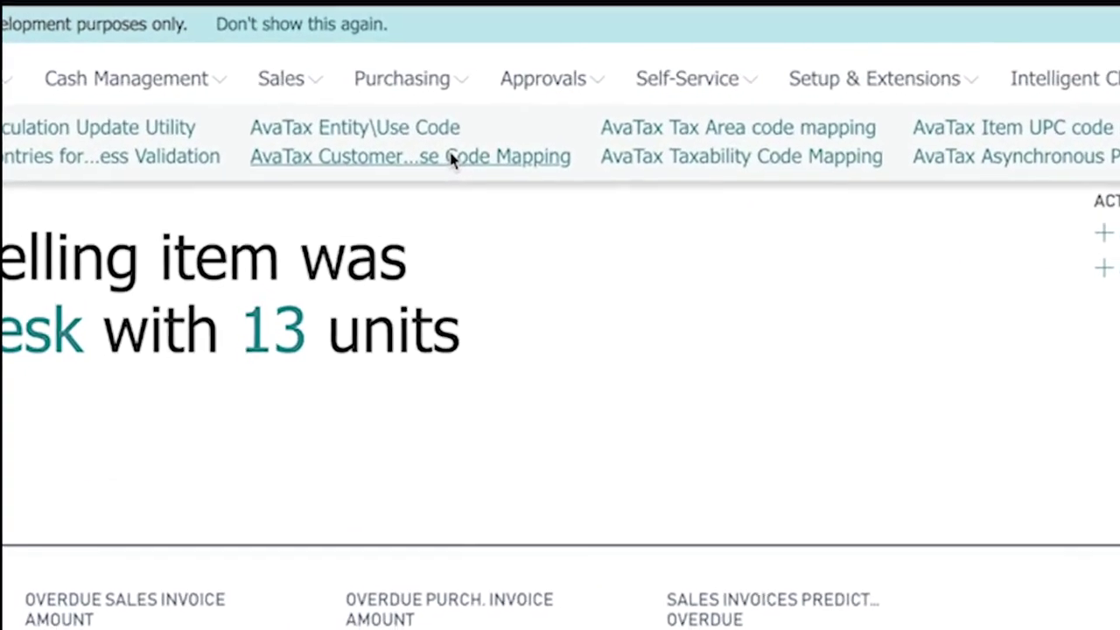
pyautogui.click(517, 170)
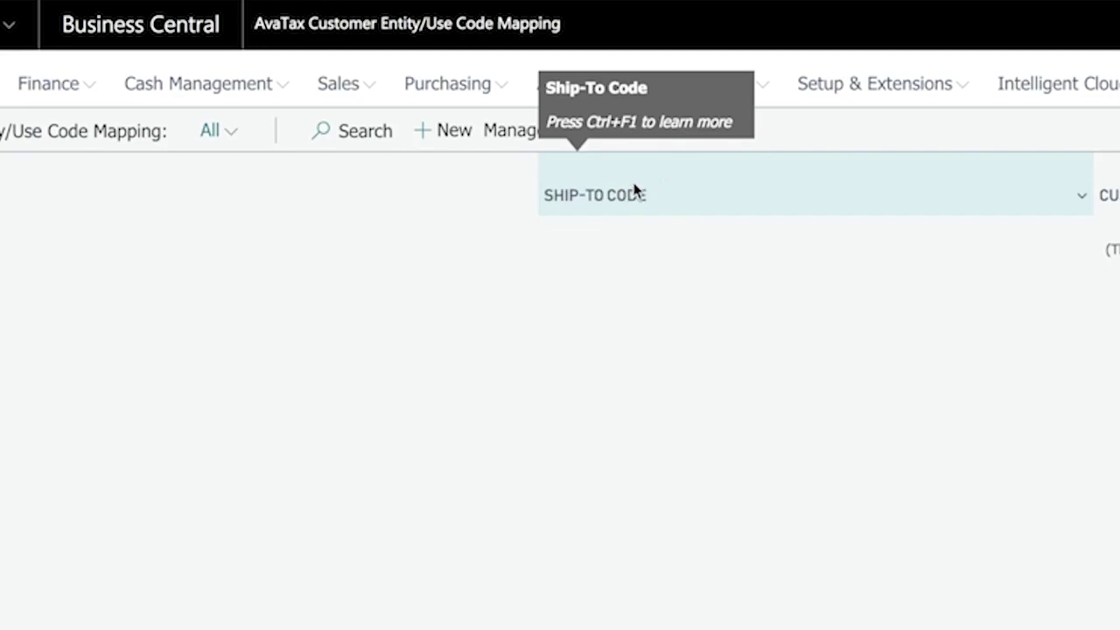
pyautogui.click(449, 131)
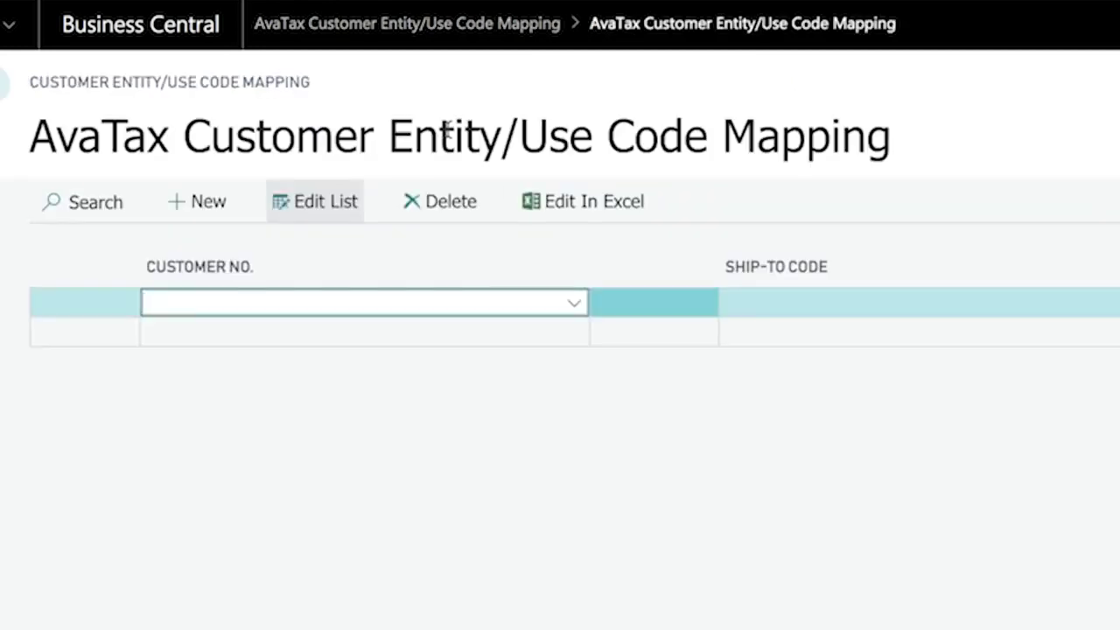
pyautogui.click(577, 306)
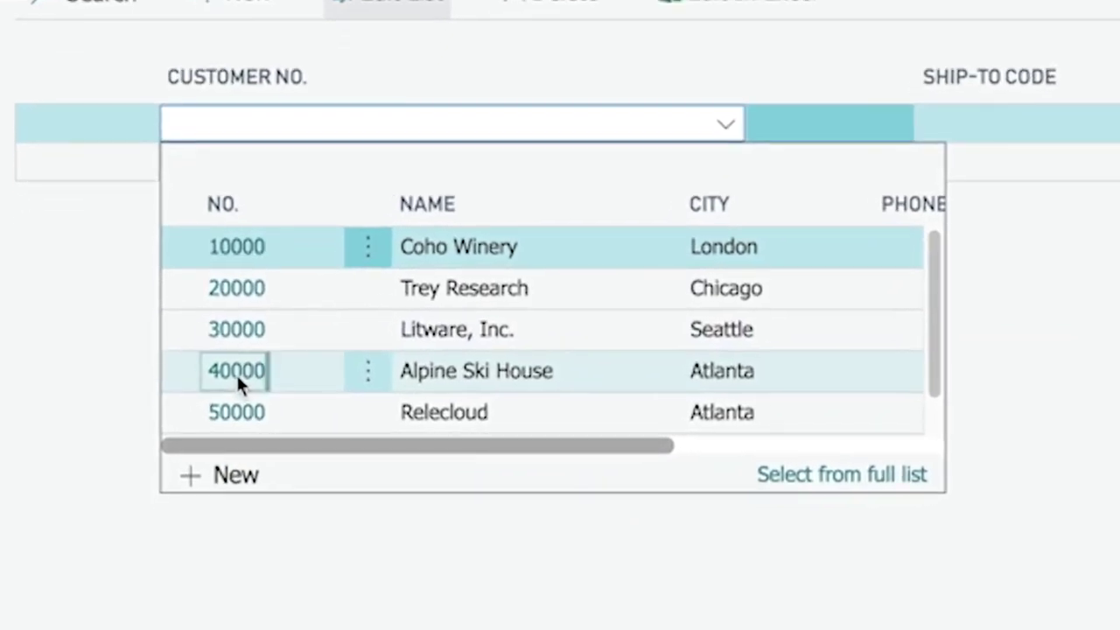
pyautogui.click(236, 372)
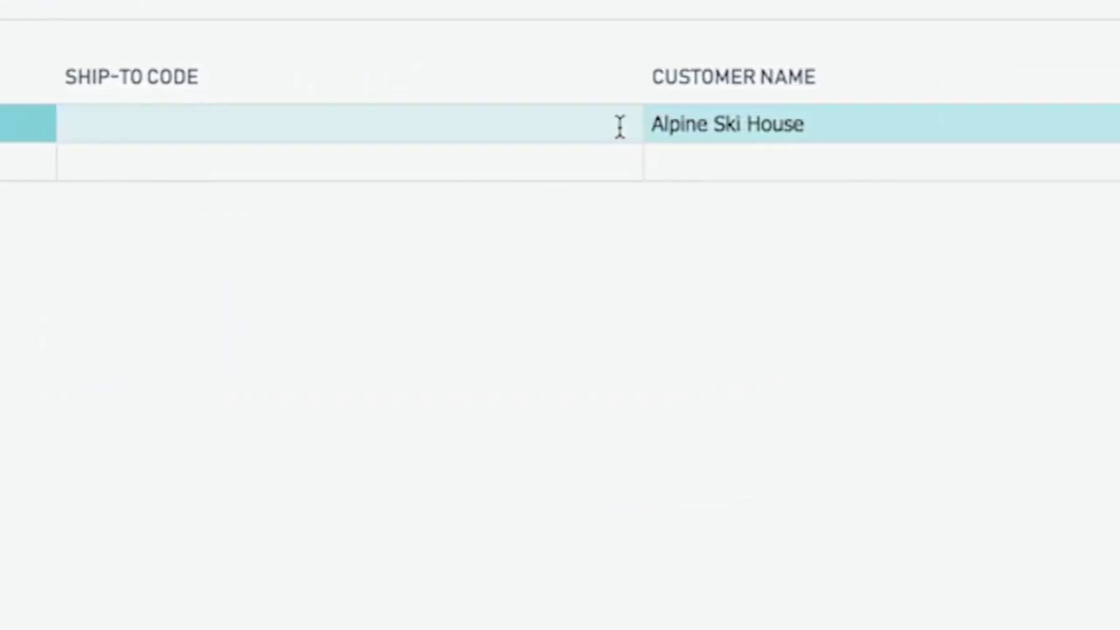
# - Set the ship-to code to WASHINGTON on the Alpine Ski House mapping line and open its entity/use code choices
pyautogui.click(626, 125)
pyautogui.click(628, 127)
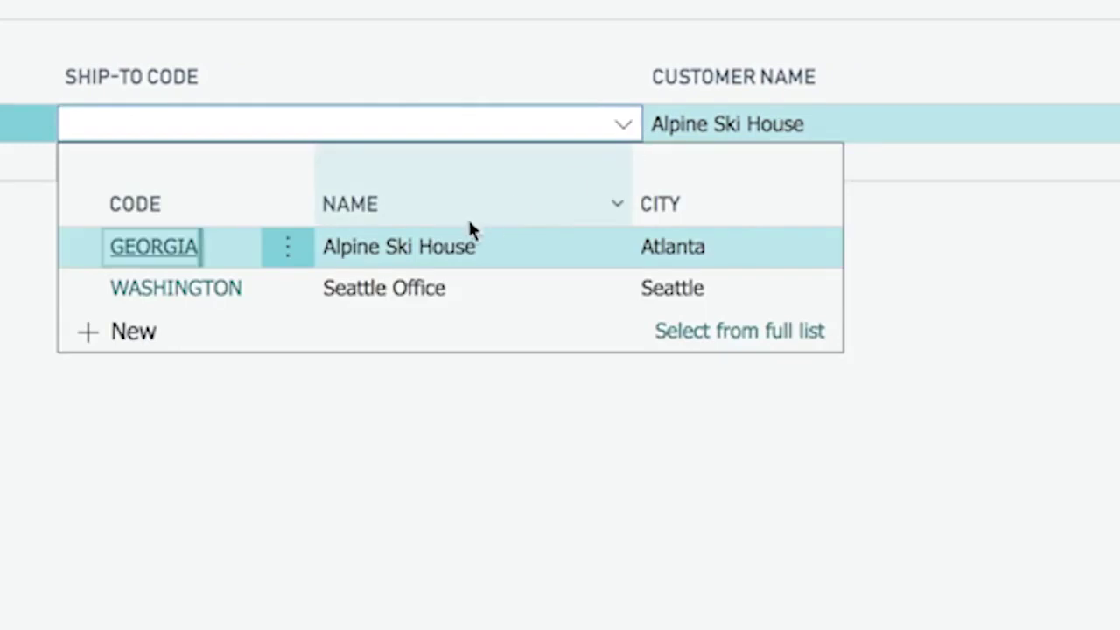
pyautogui.click(175, 288)
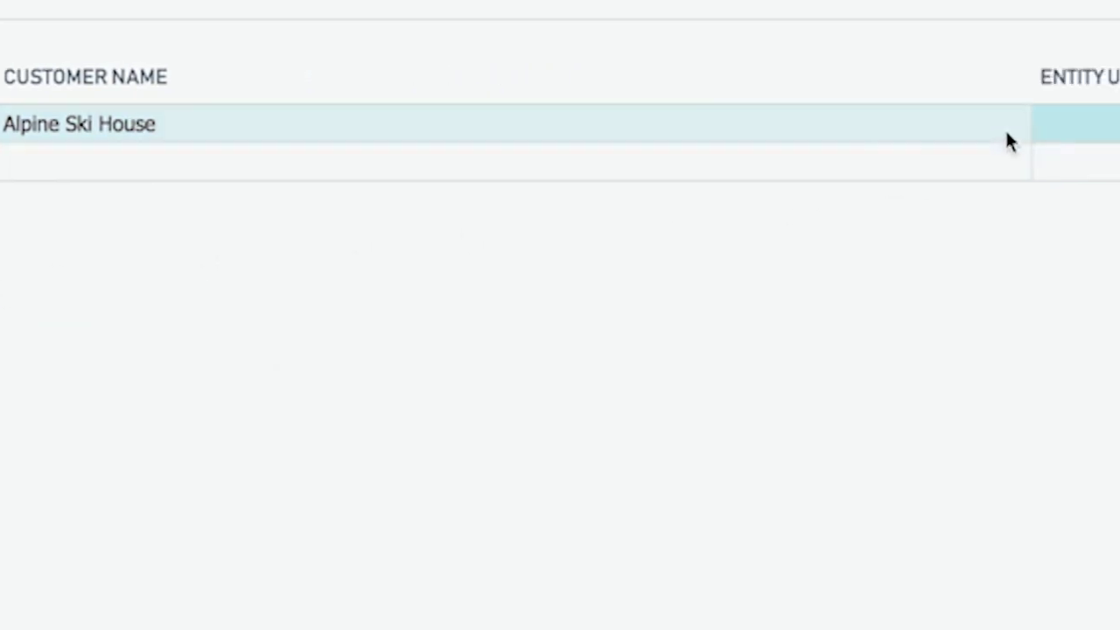
pyautogui.click(1077, 122)
pyautogui.click(1090, 120)
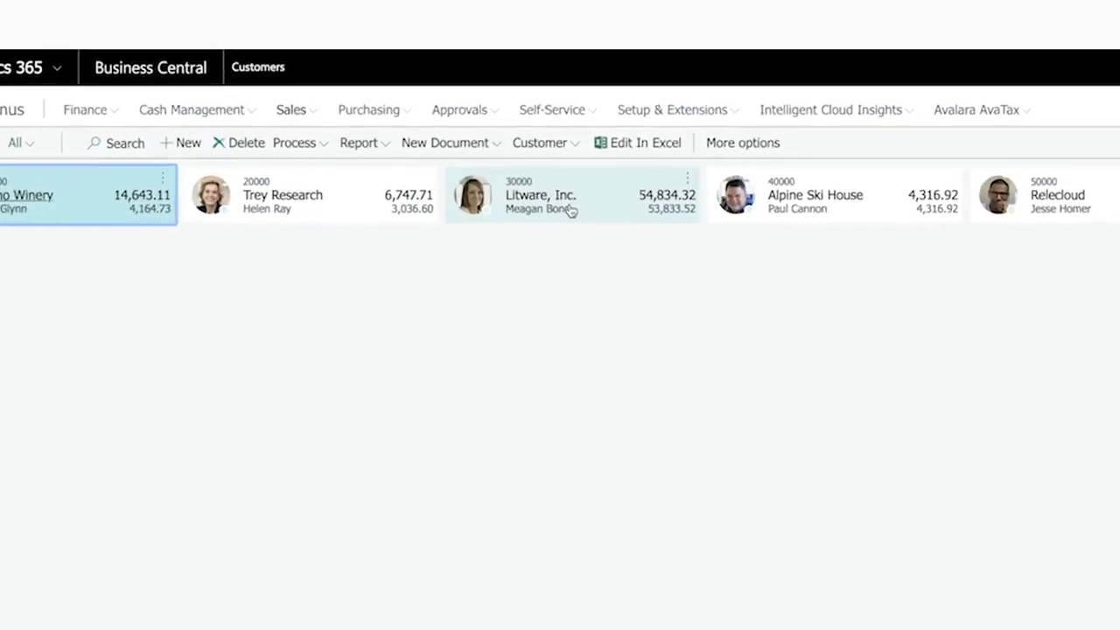
# - Validate the address of customer Litware, Inc. with the AvaTax address validation service and update the customer card with the validated address
pyautogui.click(601, 242)
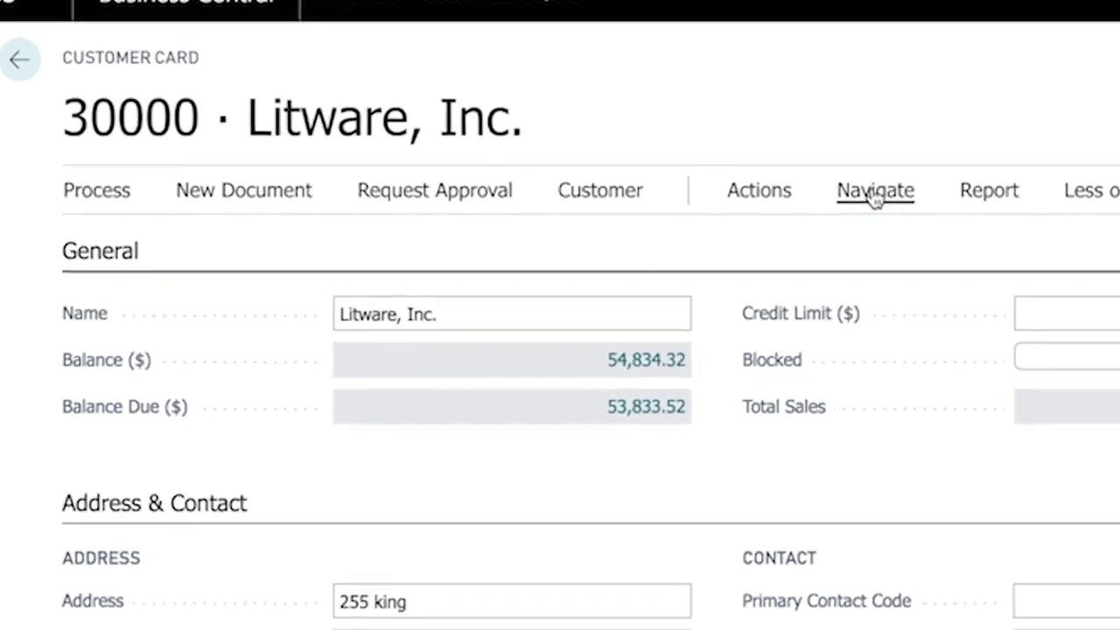
pyautogui.click(830, 198)
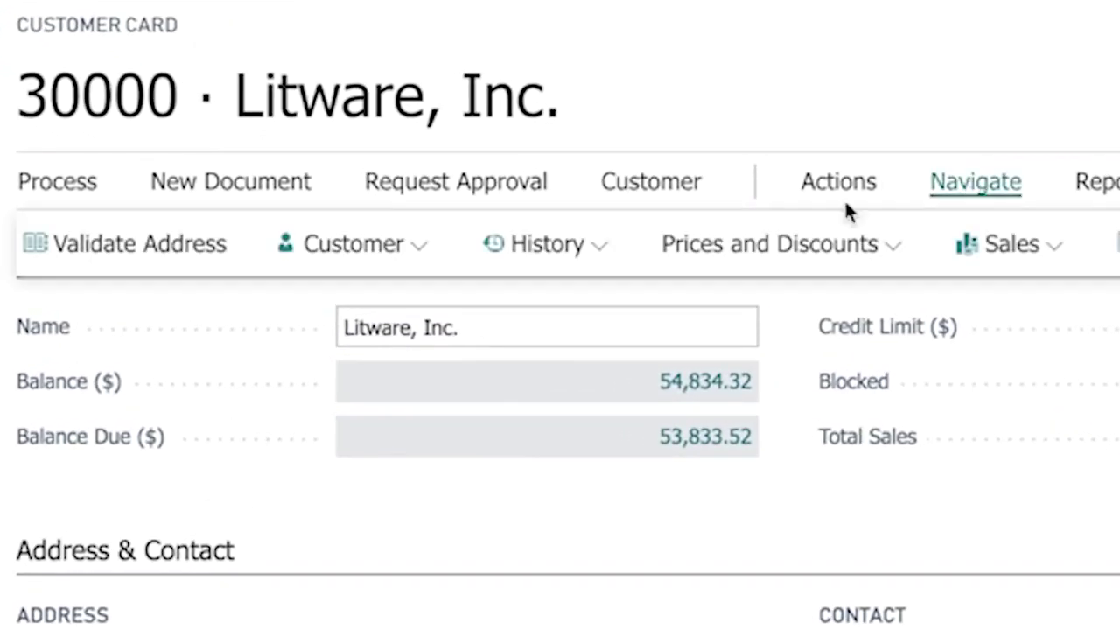
pyautogui.click(116, 263)
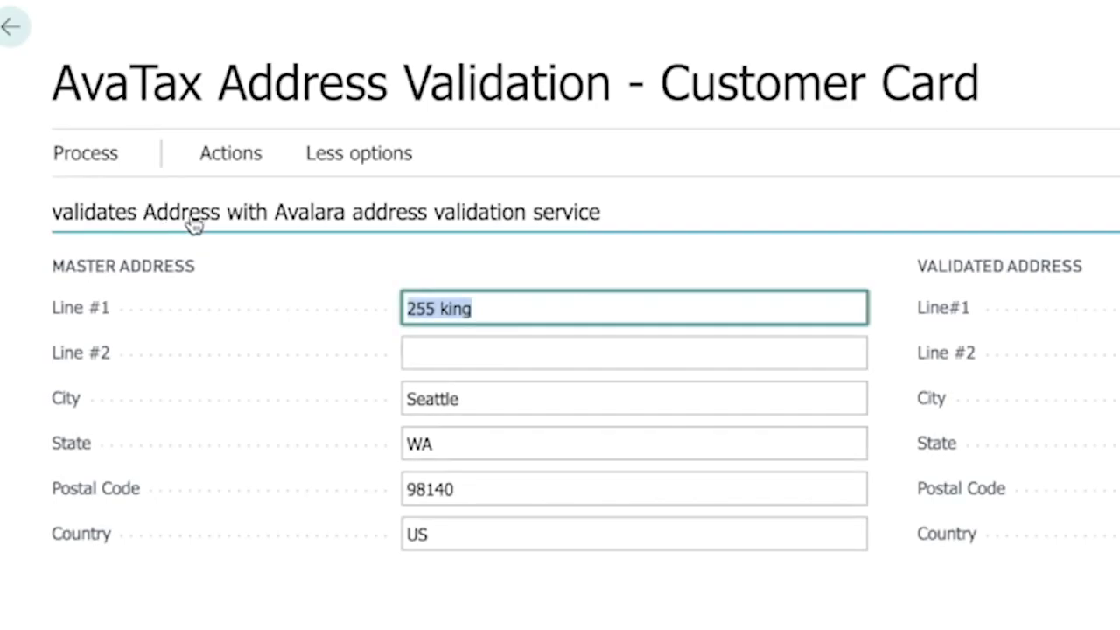
pyautogui.click(231, 158)
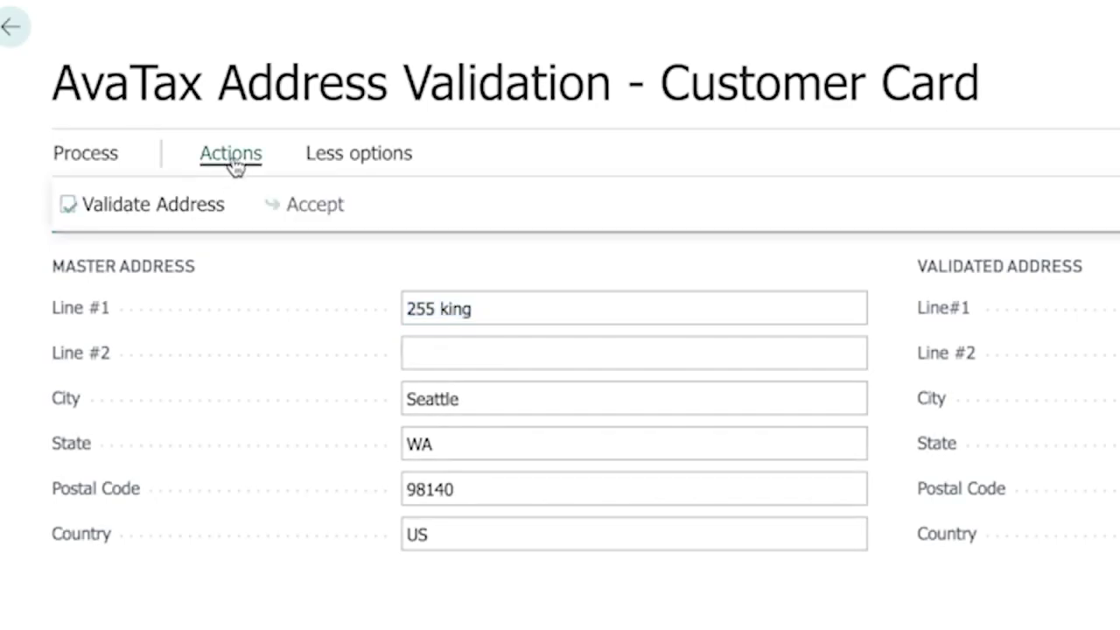
pyautogui.click(168, 216)
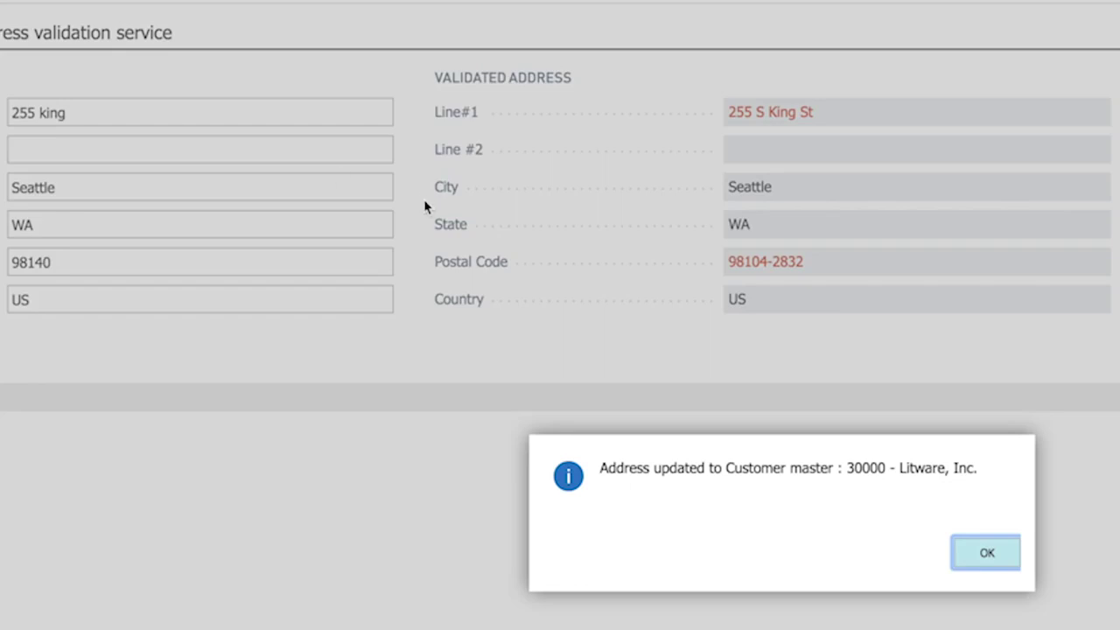
pyautogui.click(986, 558)
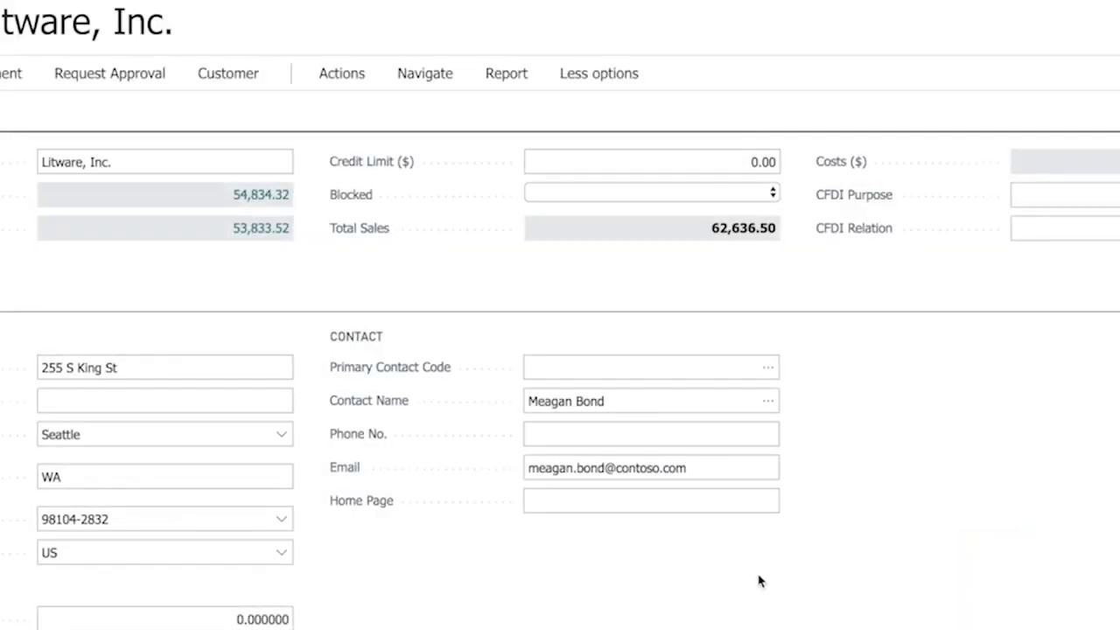